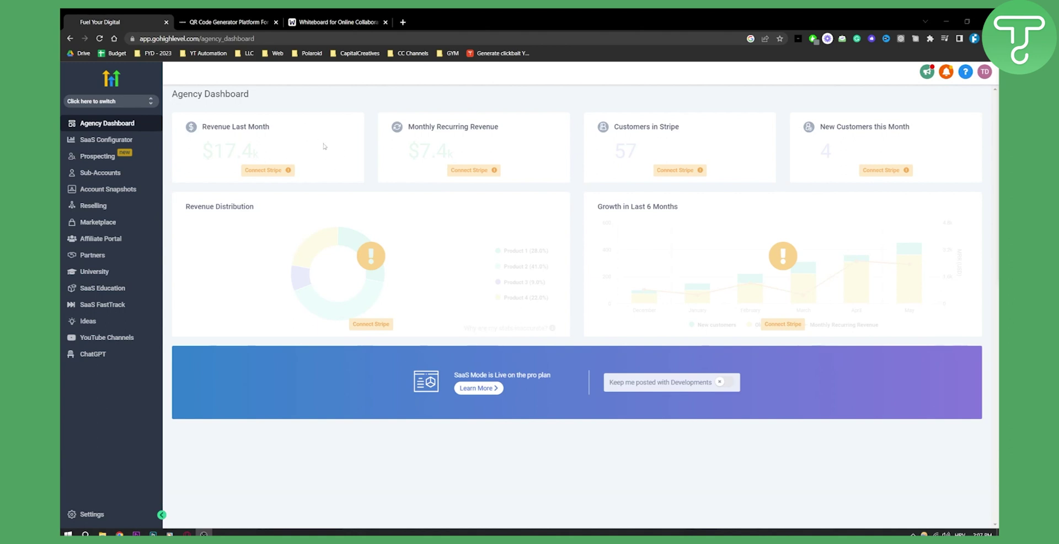
Switch to the blank whiteboard and dismiss the sign-in prompt and placeholder.
click(333, 22)
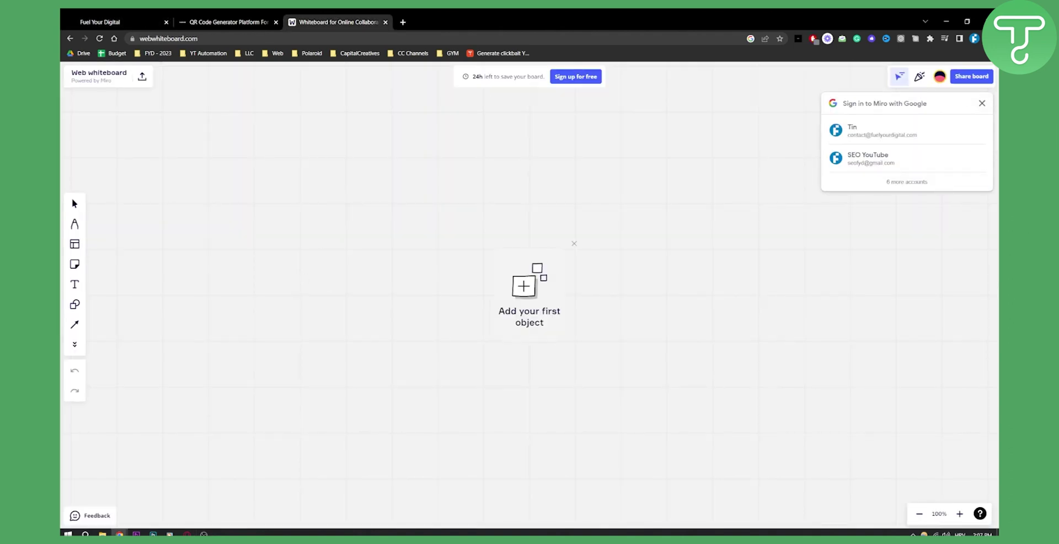
click(981, 104)
click(574, 243)
Sketch a QR code box with 'QR' written above and a circle inside.
drag(210, 160, 211, 159)
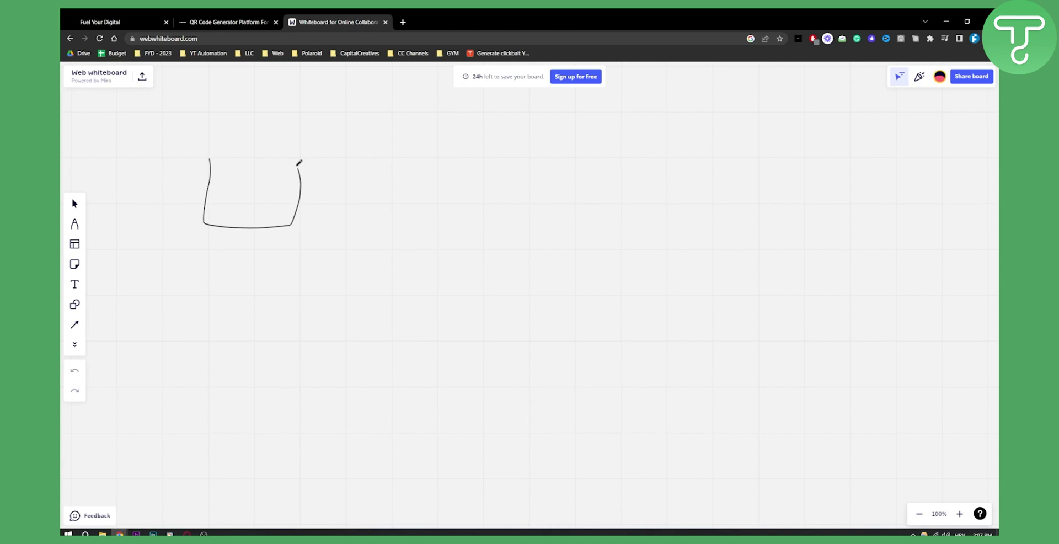
mouse_move(246, 128)
mouse_down()
mouse_move(252, 142)
mouse_move(272, 143)
mouse_up()
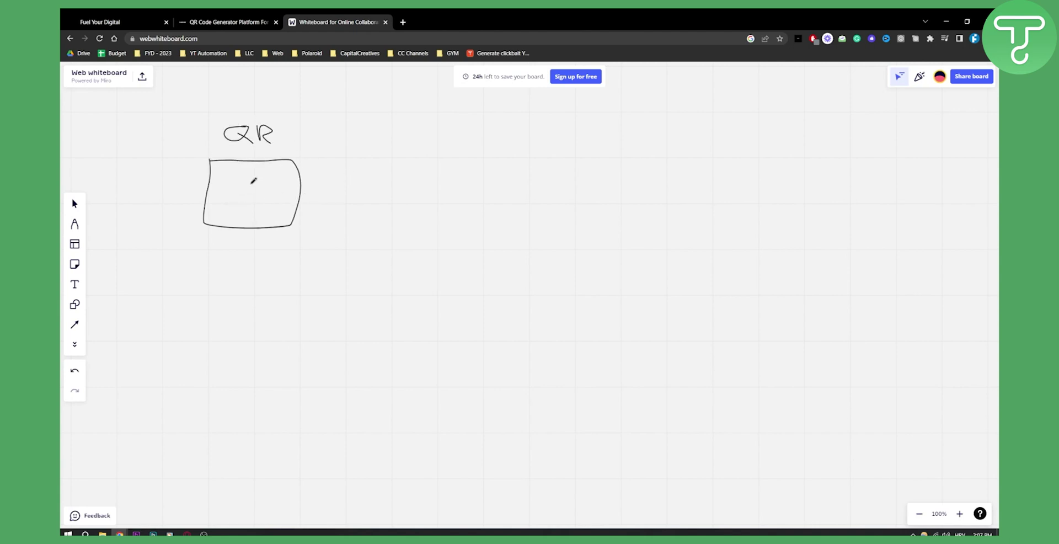
mouse_move(251, 175)
mouse_down()
mouse_move(237, 203)
mouse_move(268, 178)
mouse_up()
Draw an arrow from the QR box to a page sketch containing three text lines.
mouse_move(288, 194)
mouse_down()
mouse_move(457, 177)
mouse_move(483, 186)
mouse_up()
drag(453, 173, 451, 197)
mouse_move(508, 145)
mouse_down()
mouse_move(530, 239)
mouse_move(648, 138)
mouse_move(498, 140)
mouse_up()
drag(543, 167, 621, 165)
drag(542, 191, 635, 188)
drag(542, 211, 655, 211)
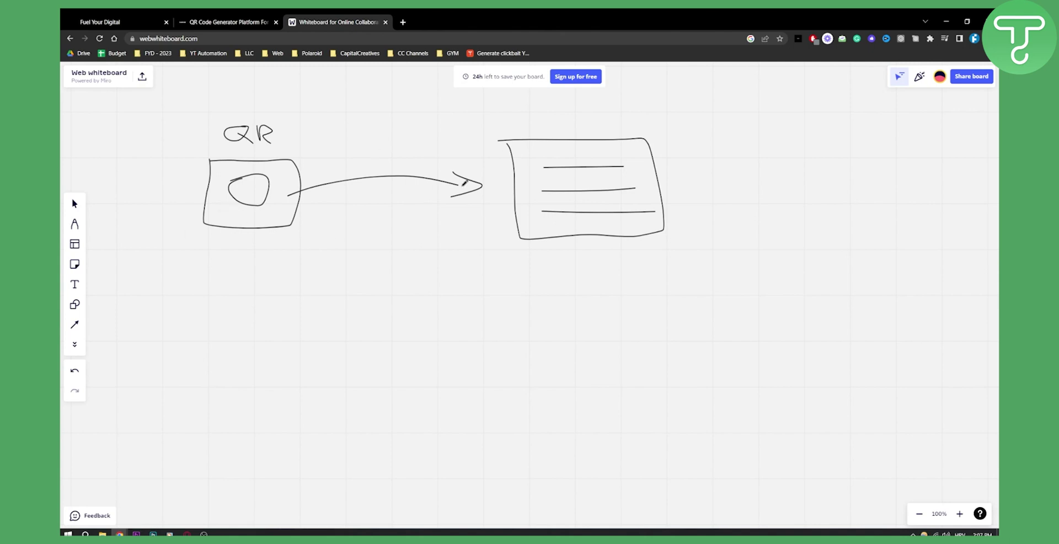
Handwrite 'CLAIM ONE FREE MEAL' below the QR box.
mouse_move(208, 248)
mouse_down()
mouse_move(204, 264)
mouse_move(263, 258)
mouse_move(276, 269)
mouse_up()
mouse_move(213, 281)
mouse_down()
mouse_move(266, 299)
mouse_move(216, 333)
mouse_move(242, 325)
mouse_move(284, 334)
mouse_up()
mouse_move(236, 371)
mouse_down()
mouse_move(270, 361)
mouse_move(307, 369)
mouse_up()
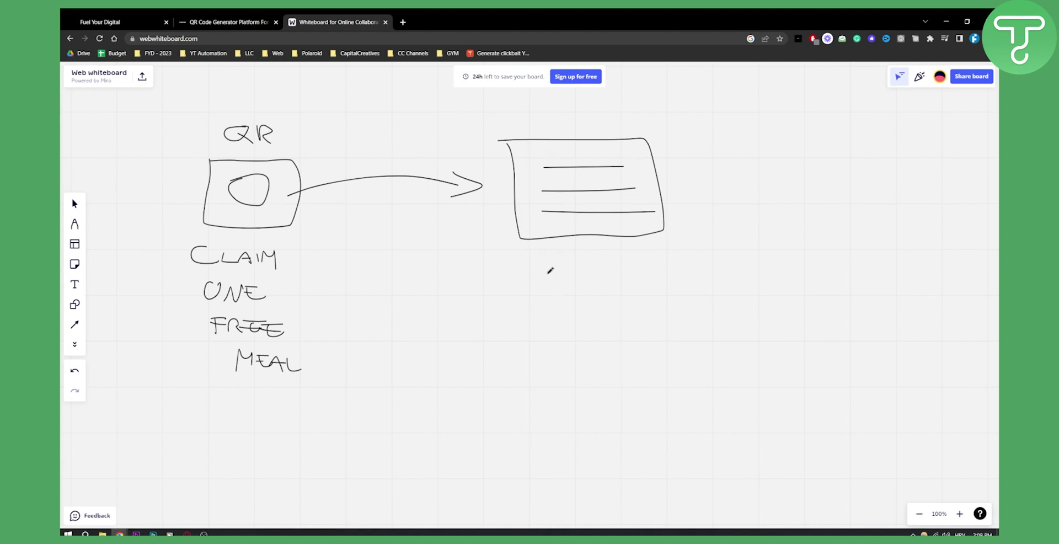
Write 'CLAM FREE' inside a rounded button outline with a click pointer arrow.
mouse_move(552, 265)
mouse_down()
mouse_move(553, 278)
mouse_move(586, 278)
mouse_move(605, 256)
mouse_move(603, 275)
mouse_move(625, 278)
mouse_up()
drag(625, 263, 634, 269)
mouse_move(642, 277)
mouse_down()
mouse_move(642, 264)
mouse_move(654, 276)
mouse_move(673, 267)
mouse_up()
drag(691, 262, 691, 267)
drag(528, 269, 522, 260)
mouse_move(702, 319)
mouse_down()
mouse_move(731, 312)
mouse_move(699, 320)
mouse_up()
drag(707, 318, 720, 331)
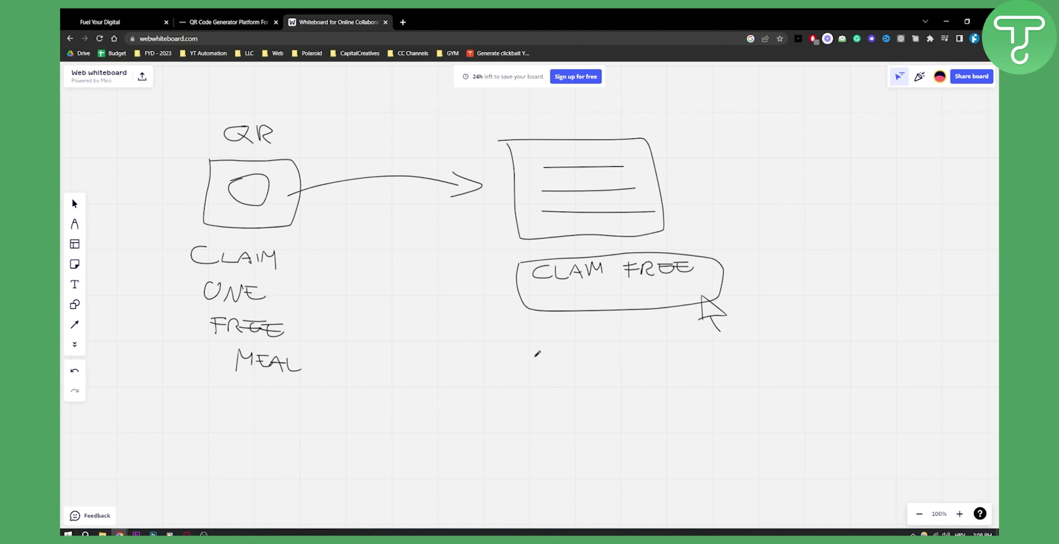
Draw a three-line form box below the button and a curved arrow from the QR box to it.
drag(534, 357, 641, 353)
drag(534, 378, 649, 382)
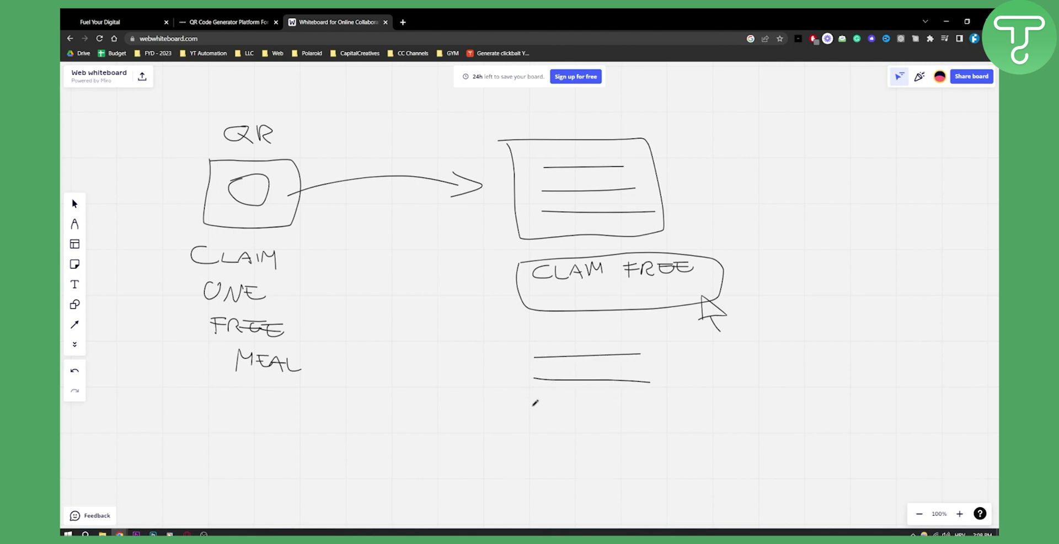
drag(531, 409, 626, 410)
mouse_move(514, 337)
mouse_down()
mouse_move(615, 435)
mouse_move(657, 331)
mouse_move(516, 333)
mouse_up()
mouse_move(201, 212)
mouse_down()
mouse_move(494, 449)
mouse_move(473, 418)
mouse_up()
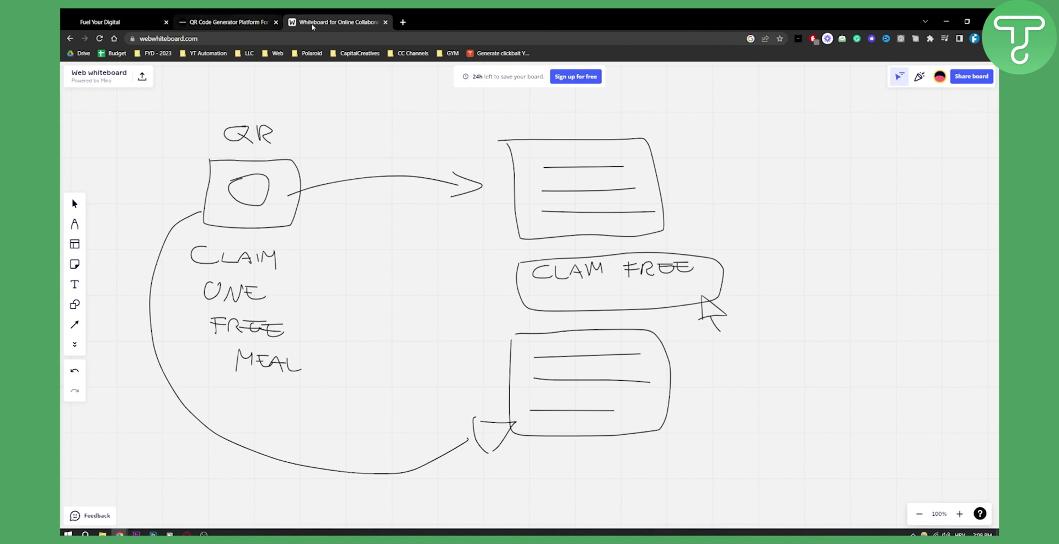
Switch to Flowcode and open the free QR code generator.
click(226, 22)
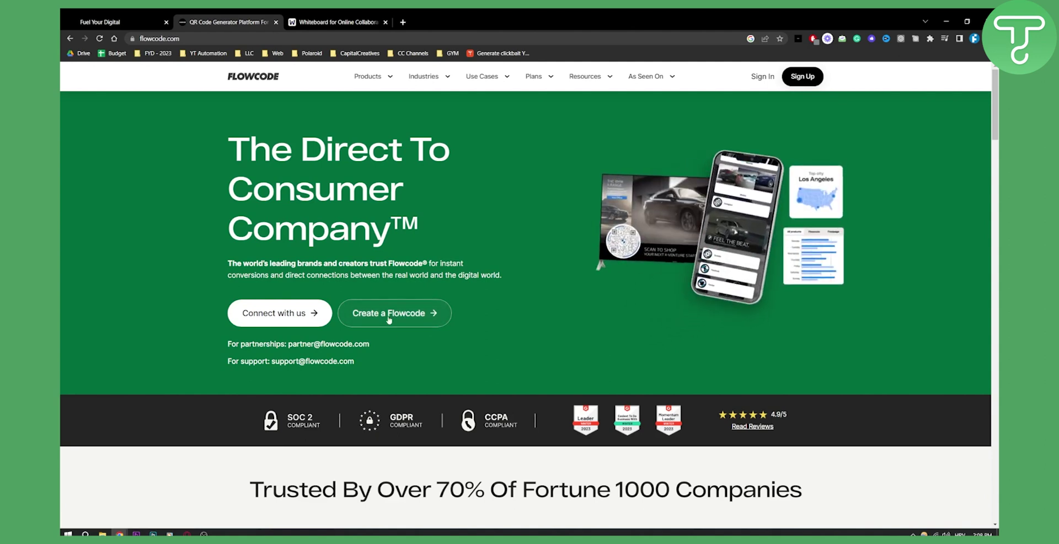
click(397, 315)
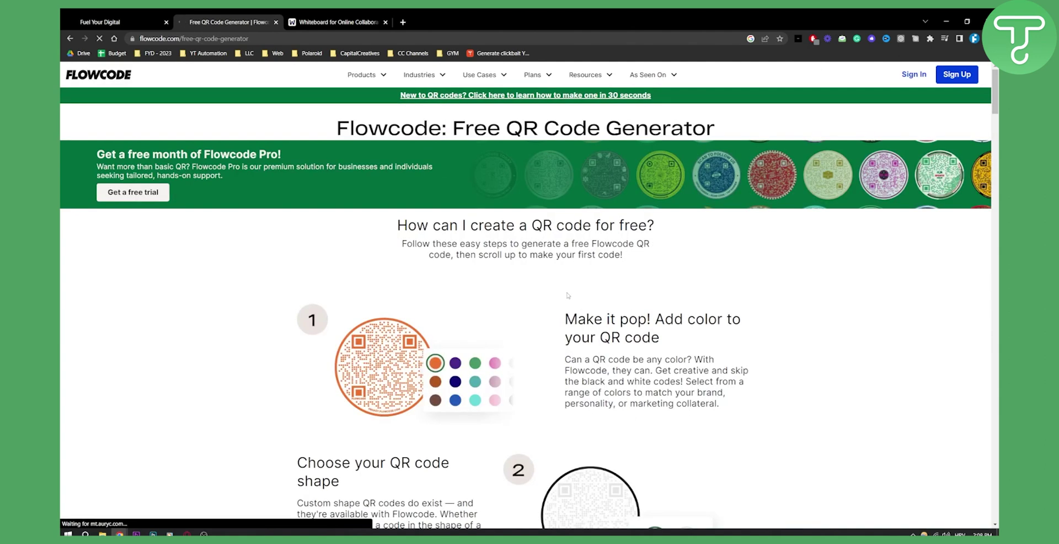
scroll(560, 287, down, 4)
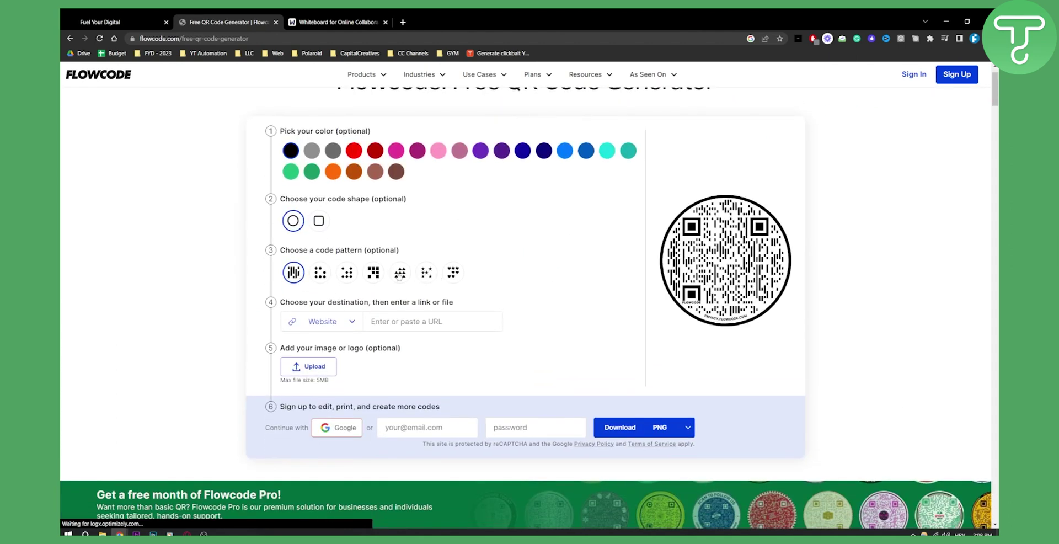
Choose the square-block pattern and colour the code orange after trying magenta and black.
click(374, 273)
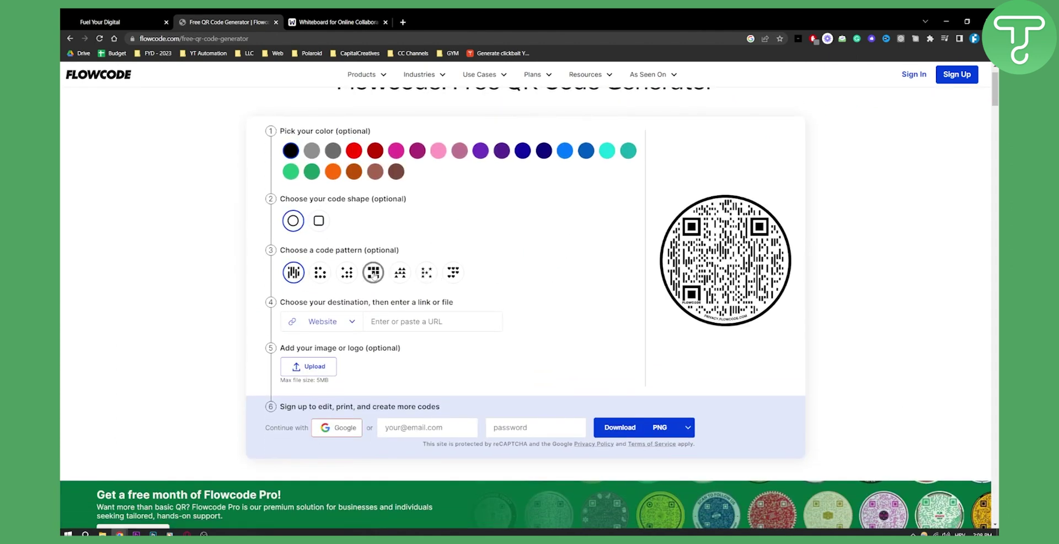
click(418, 150)
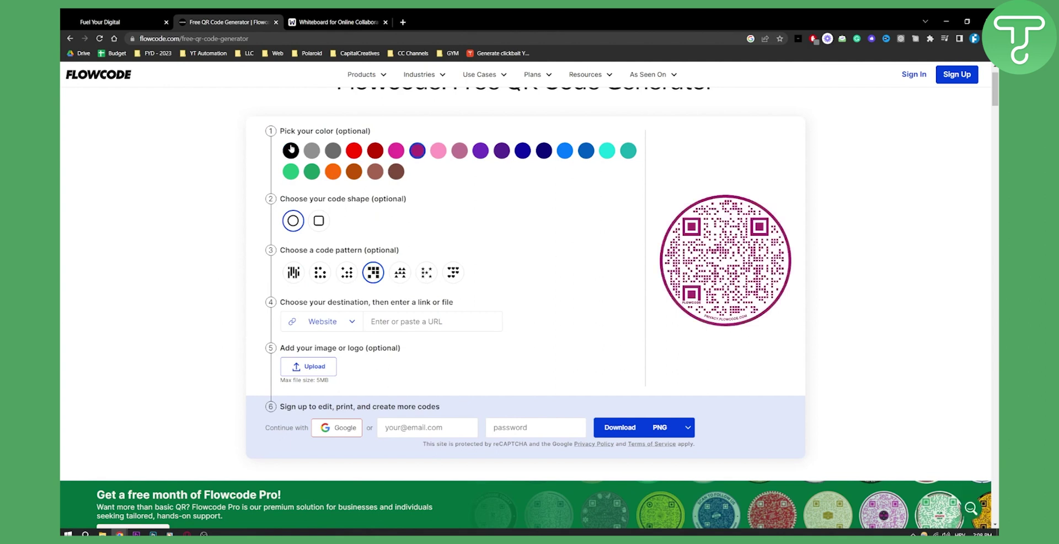
click(291, 151)
click(333, 172)
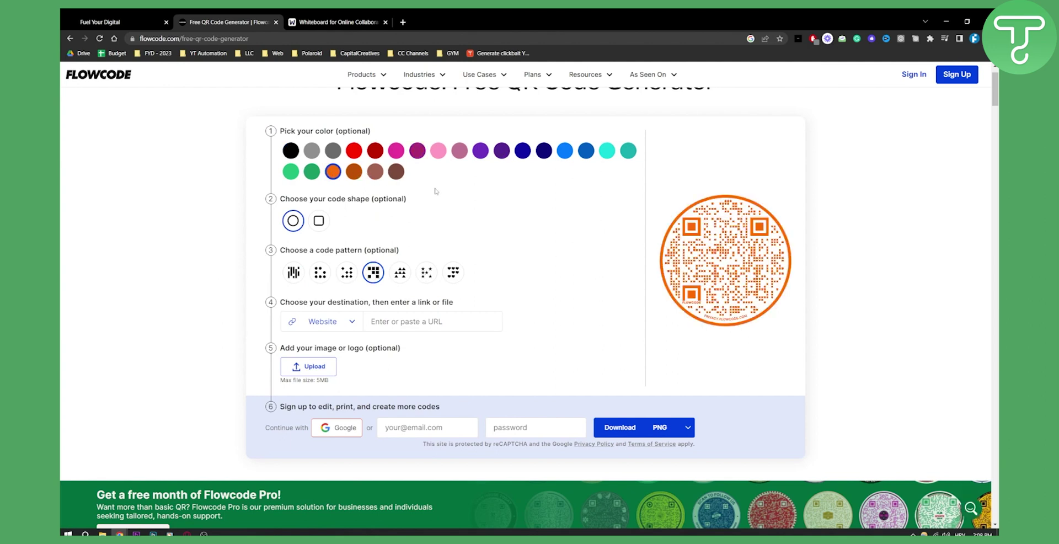
click(428, 316)
Glance at the whiteboard sketch and Flowcode preview, then return to the GoHighLevel dashboard.
click(337, 22)
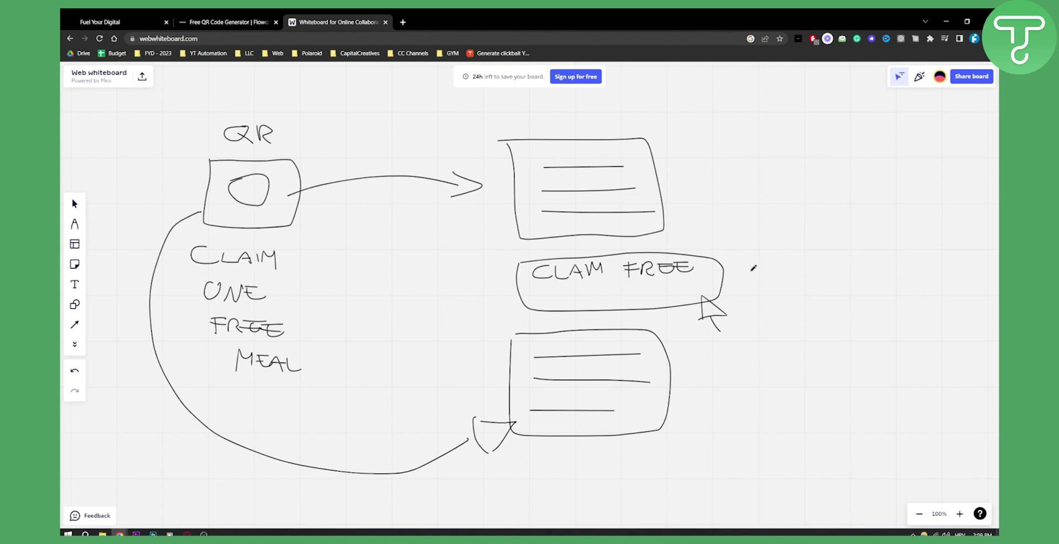
click(229, 22)
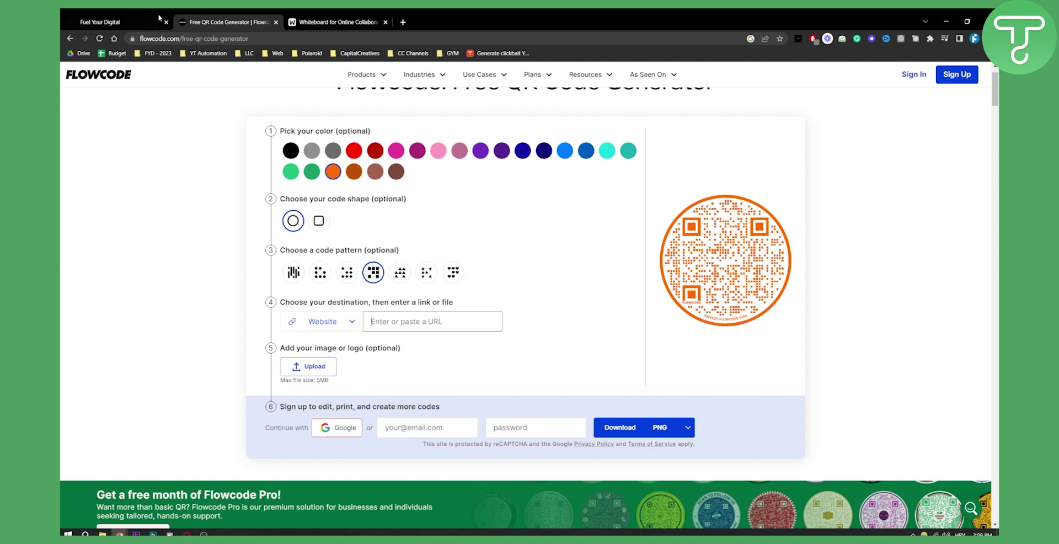
click(133, 21)
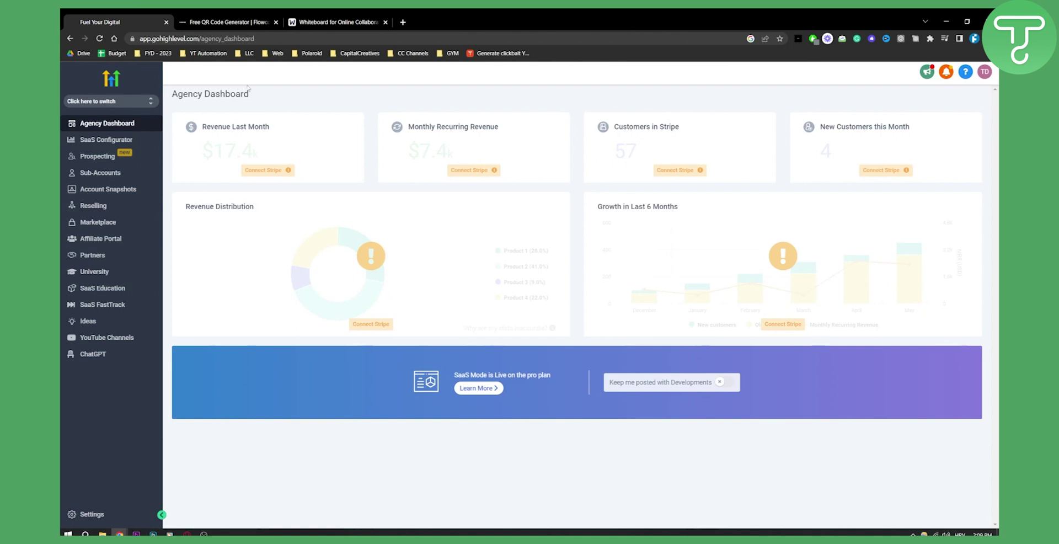
On the whiteboard, frame the top page, circle the QR box and CLAM FREE button, and link form to button.
click(331, 22)
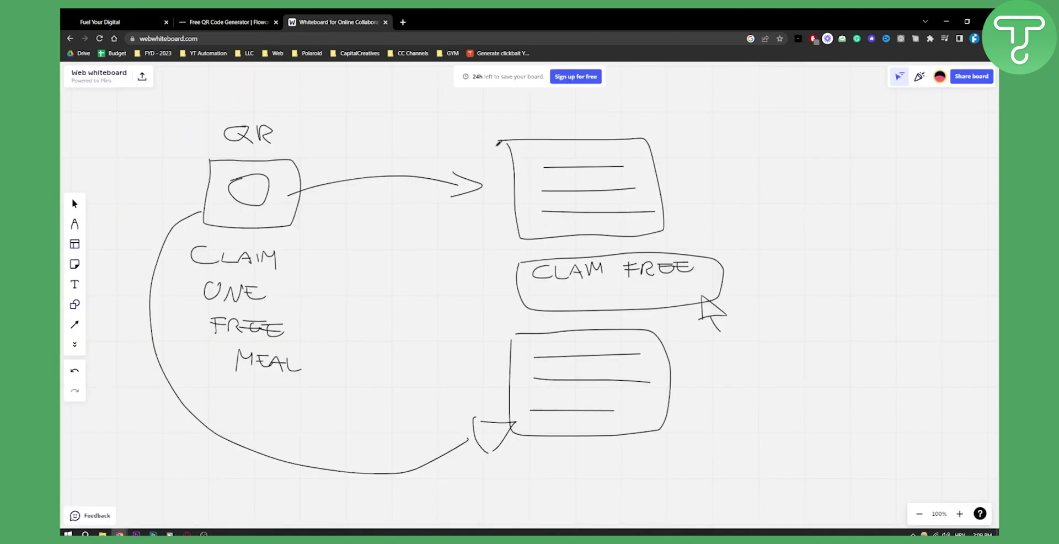
drag(491, 138, 461, 124)
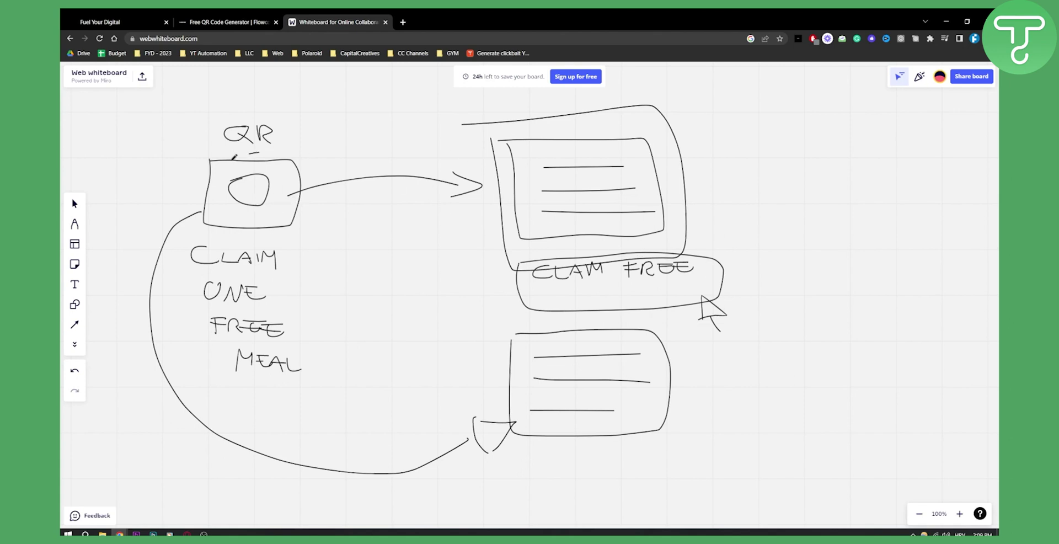
drag(259, 153, 220, 172)
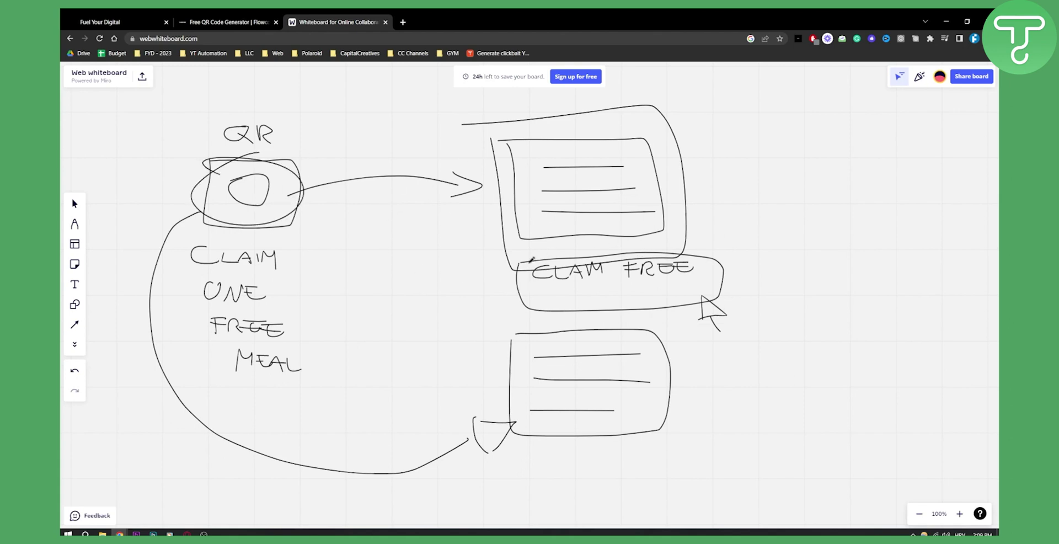
drag(579, 254, 478, 266)
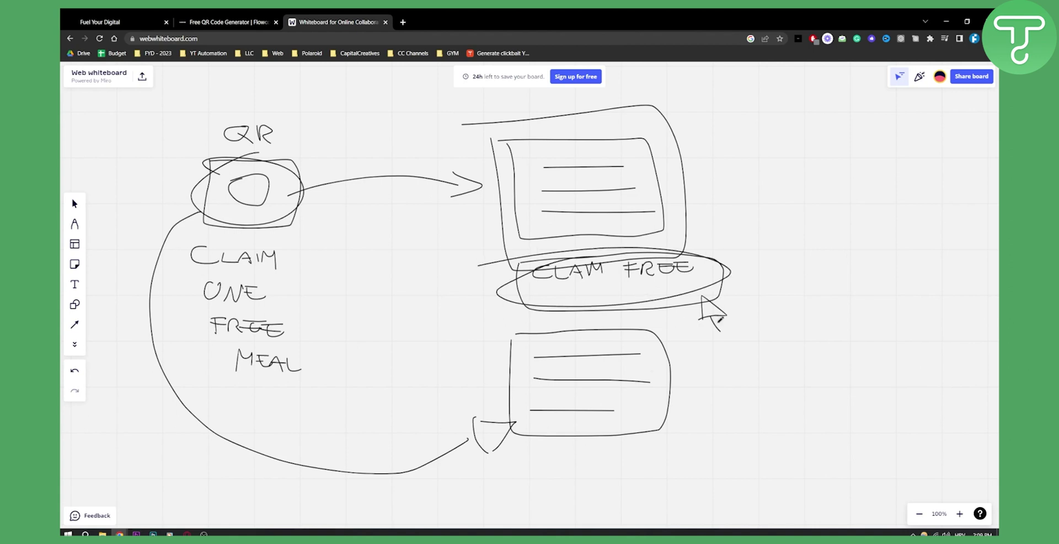
mouse_move(720, 331)
mouse_down()
mouse_move(691, 418)
mouse_move(664, 427)
mouse_move(699, 445)
mouse_up()
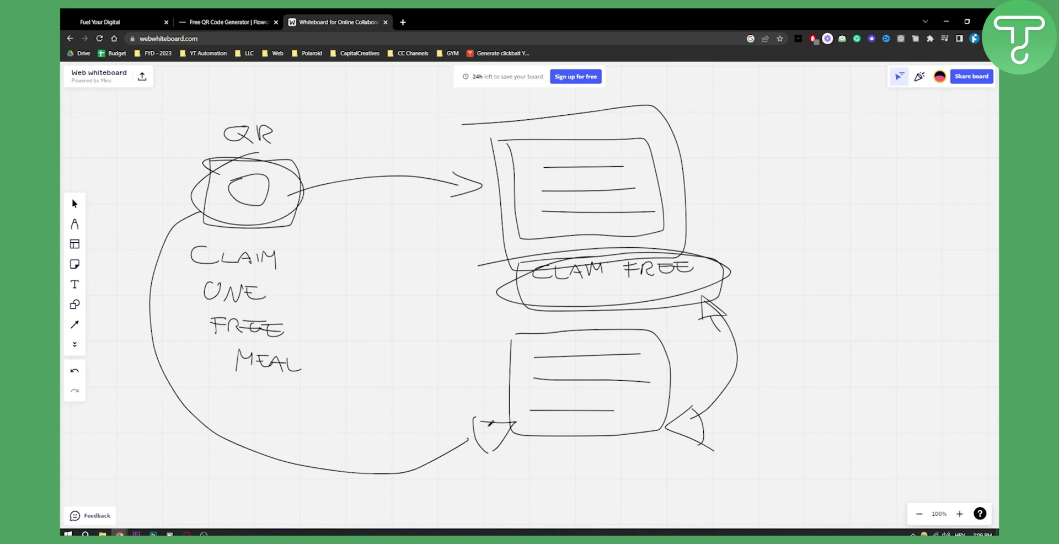